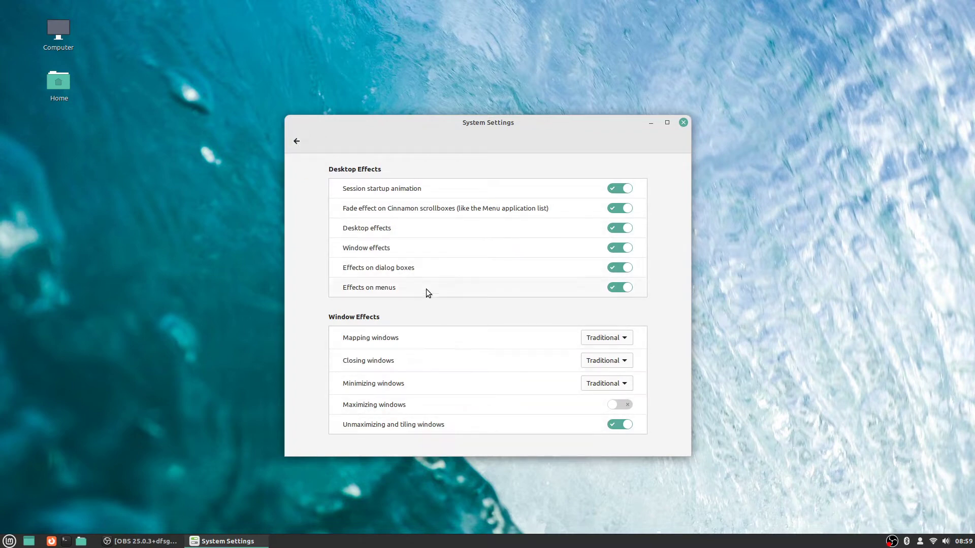
Step: Open the Font Selection settings and set the text scaling factor to 1.5
left_click(296, 141)
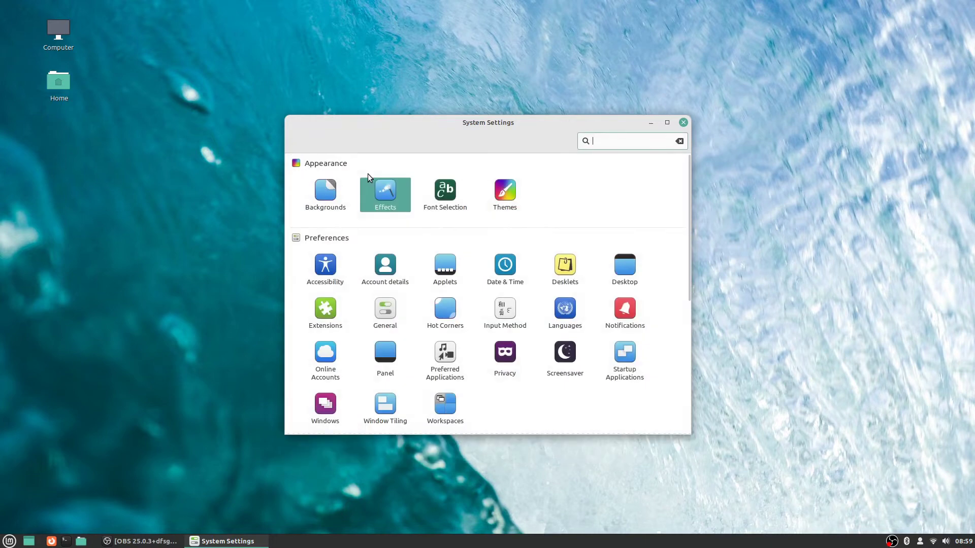
left_click(442, 191)
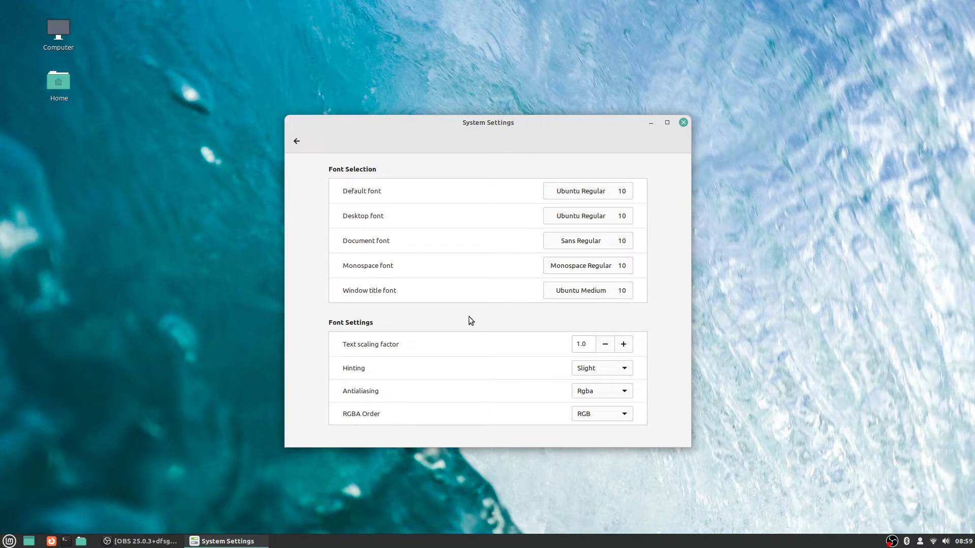
left_click(624, 345)
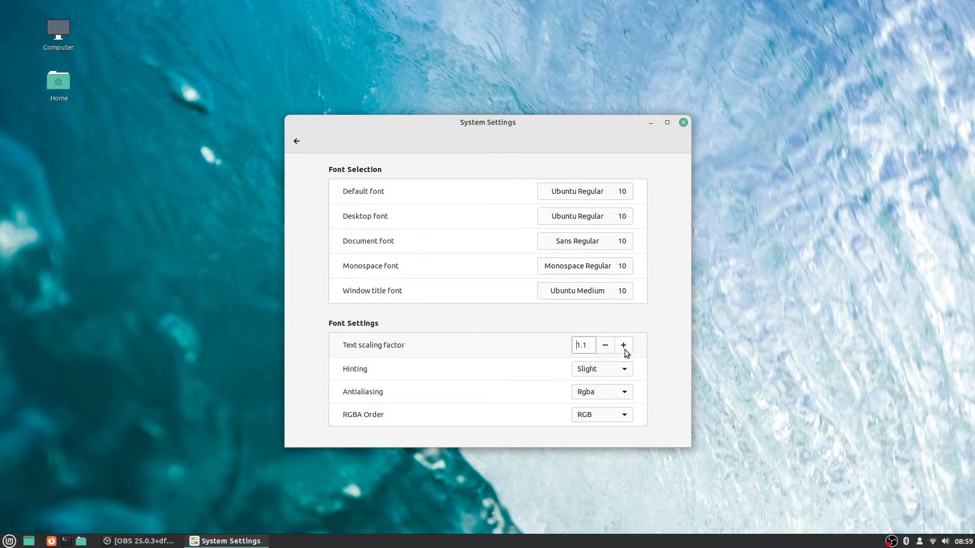
left_click(624, 346)
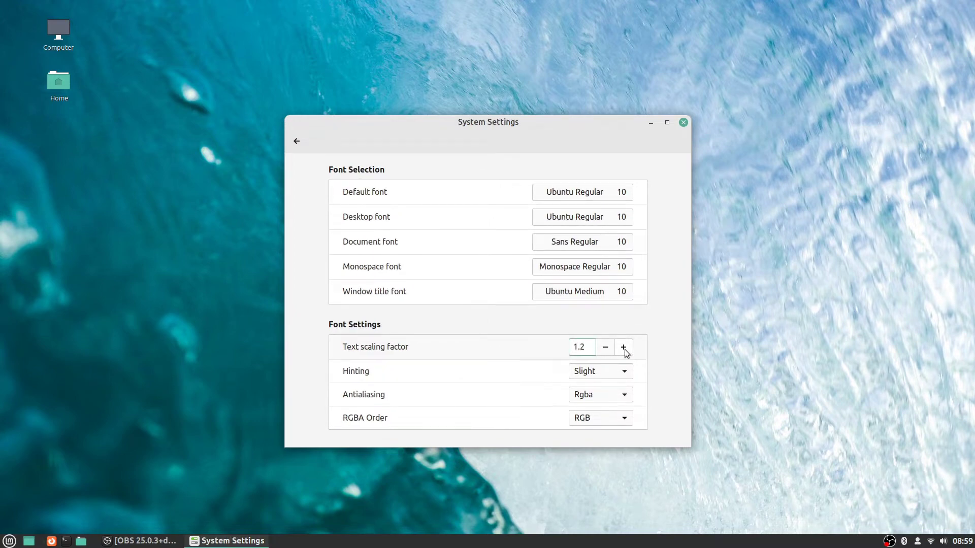
left_click(623, 347)
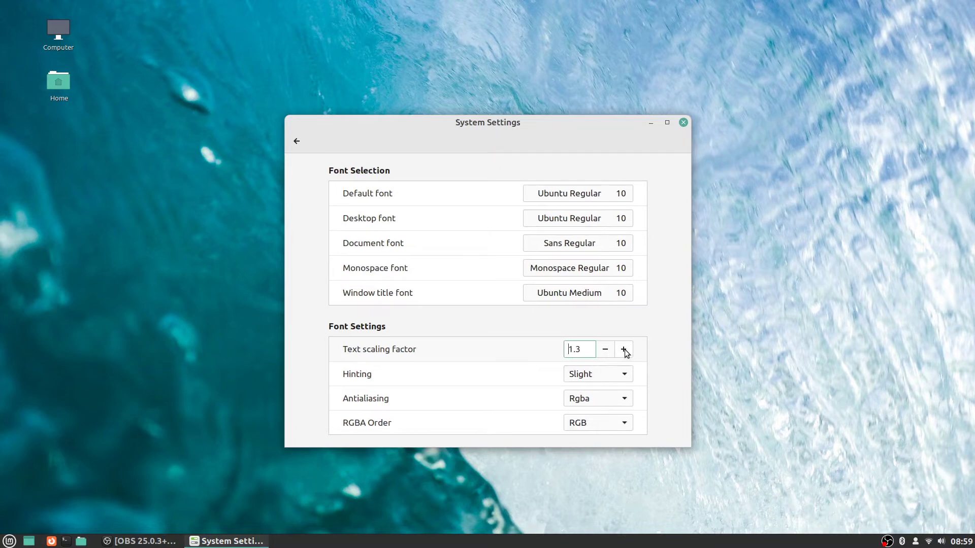
left_click(624, 351)
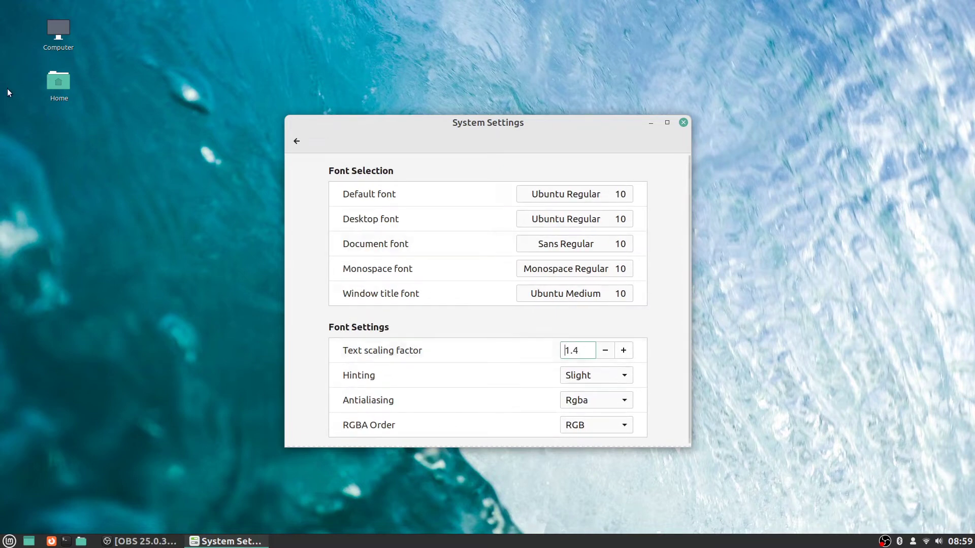
left_click(624, 351)
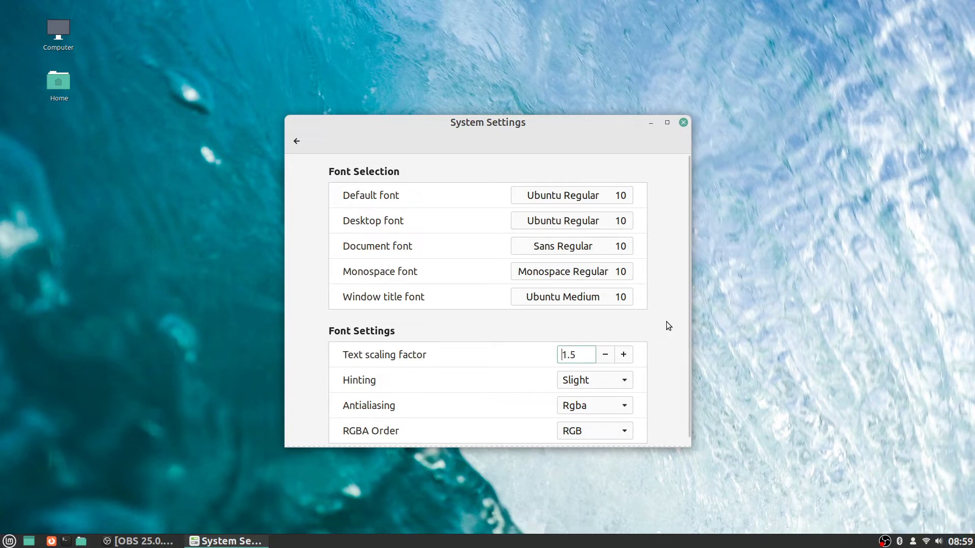
scroll(668, 326, "down", 1)
scroll(668, 326, "up", 1)
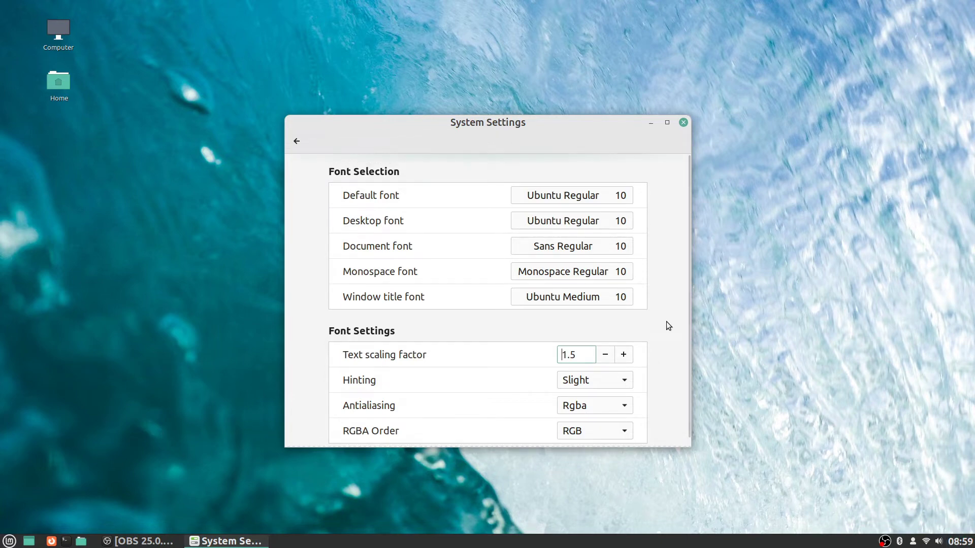
scroll(667, 325, "down", 1)
scroll(668, 325, "up", 1)
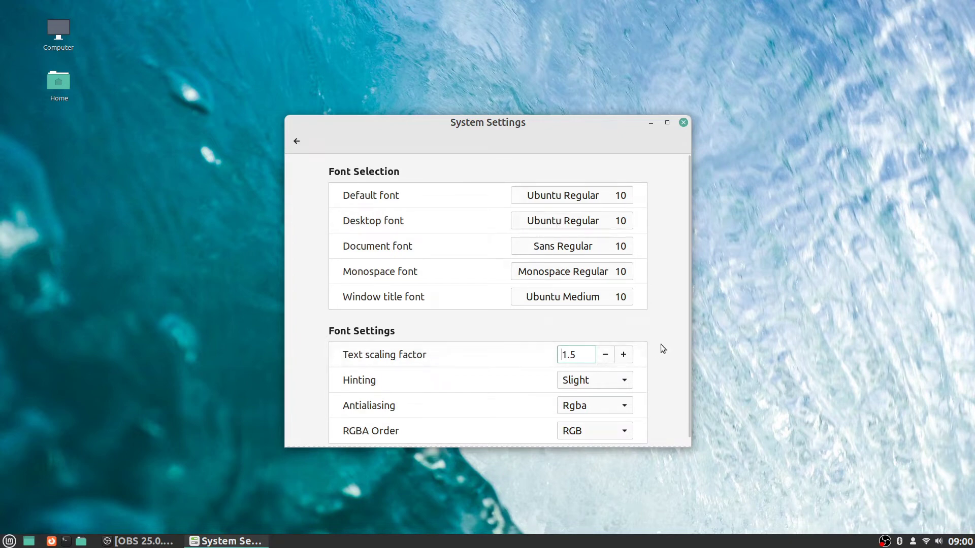
scroll(660, 320, "down", 1)
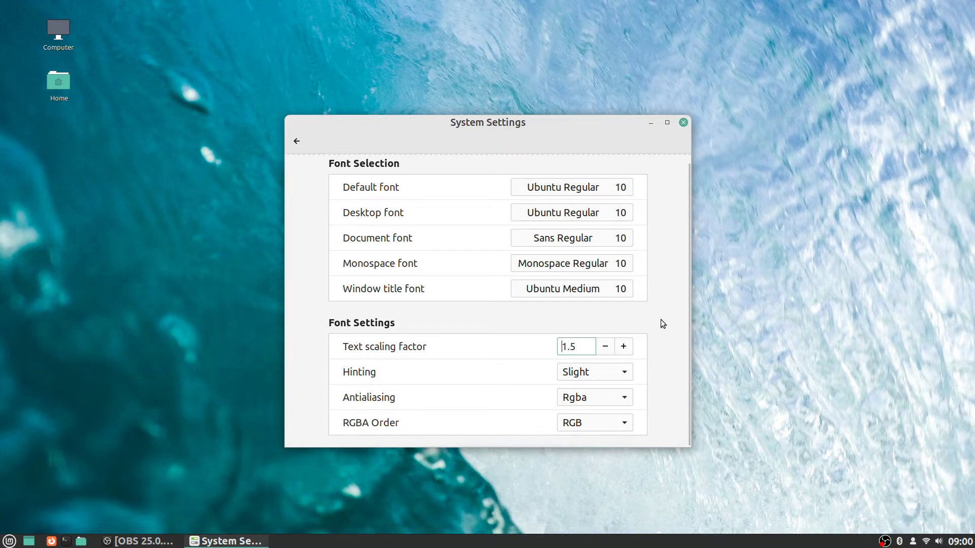
scroll(661, 324, "up", 1)
scroll(662, 324, "down", 1)
scroll(662, 321, "up", 1)
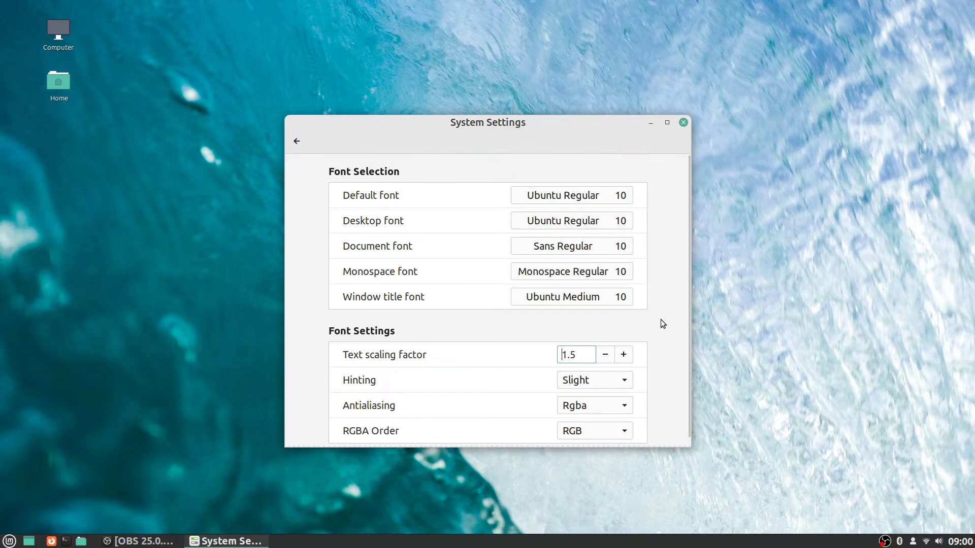
scroll(663, 323, "down", 1)
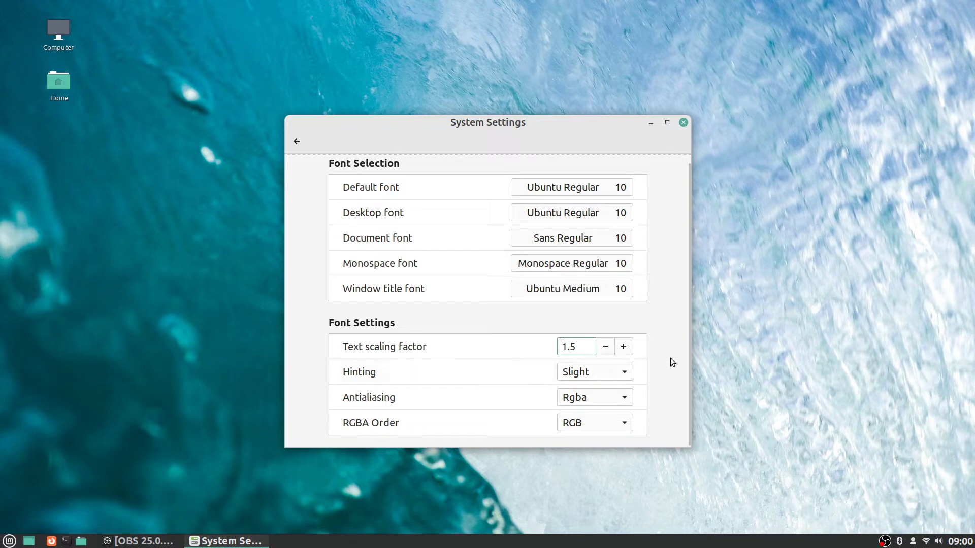
scroll(671, 359, "up", 1)
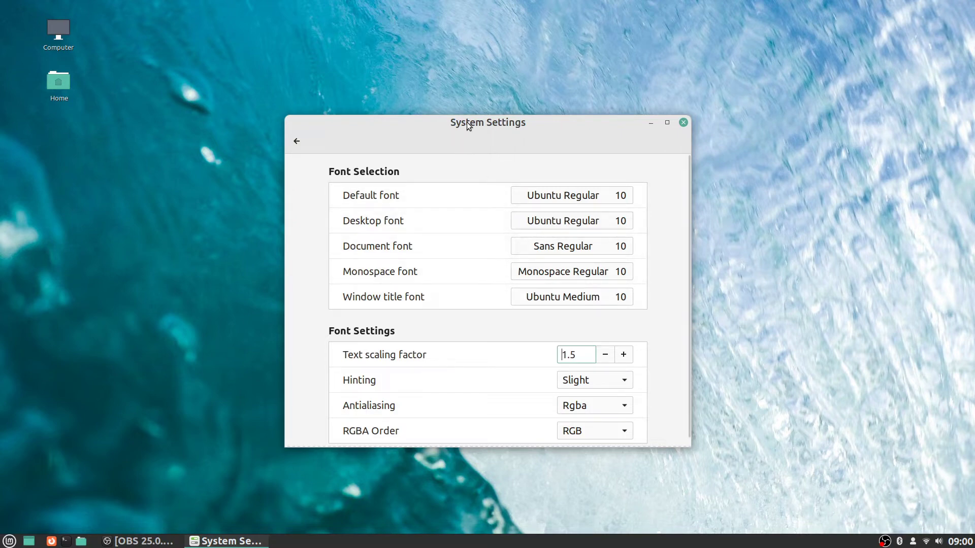
Step: Search the fonts for "liberation sans" and set the default font to Liberation Sans Regular at size 10
left_click(555, 194)
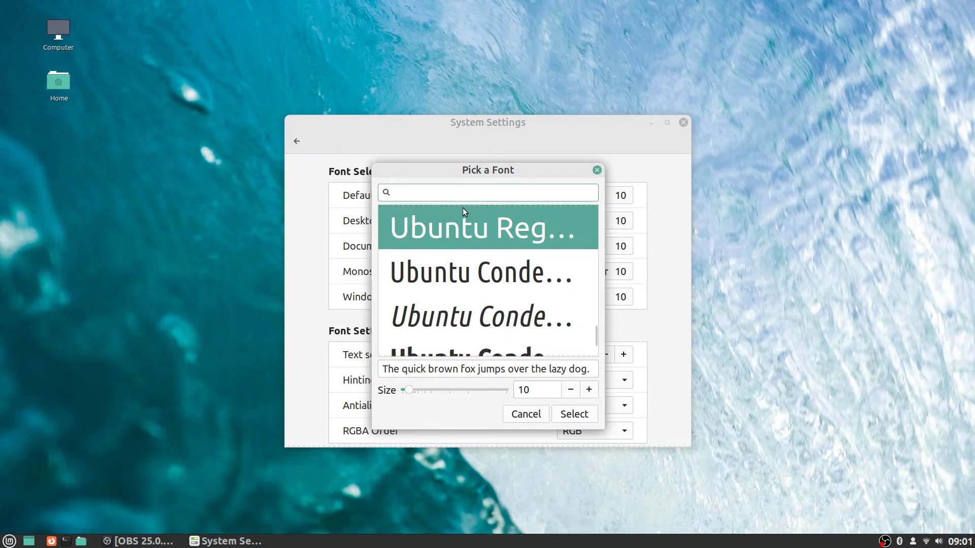
type("liber")
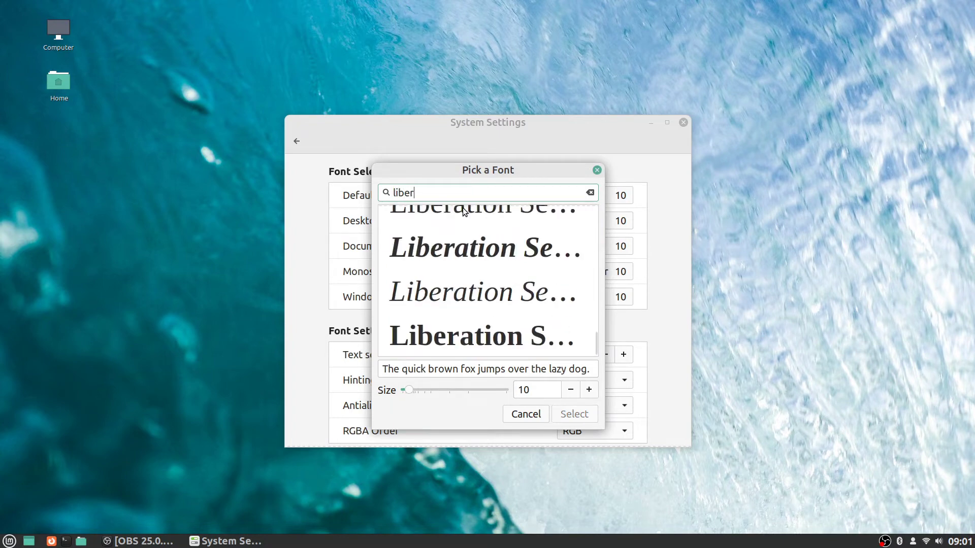
type("ation sans")
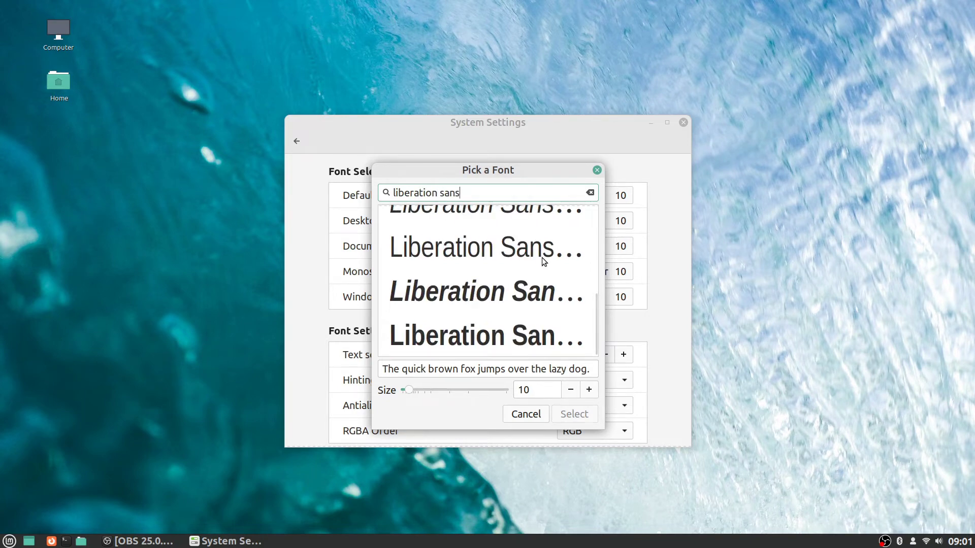
left_click_drag(603, 258, 731, 261)
scroll(511, 267, "up", 1)
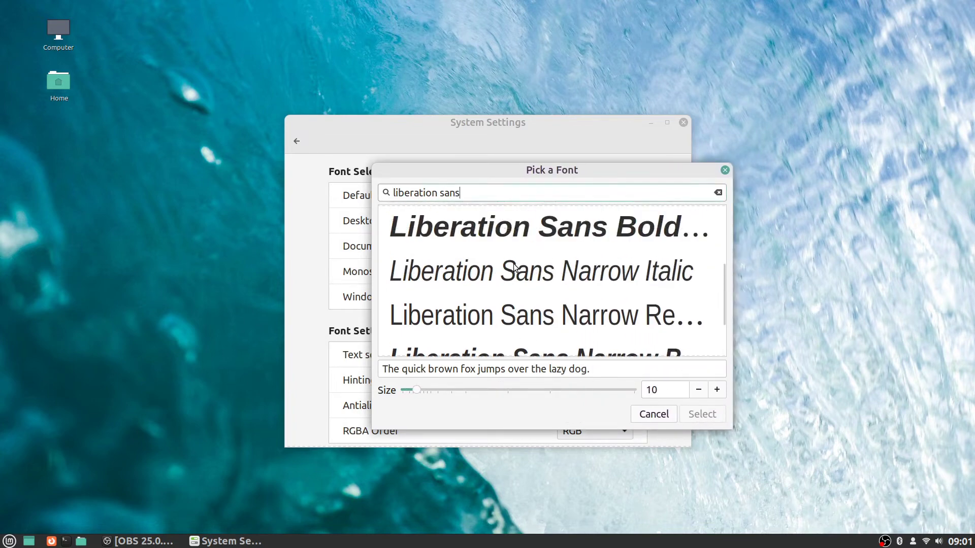
scroll(514, 266, "up", 3)
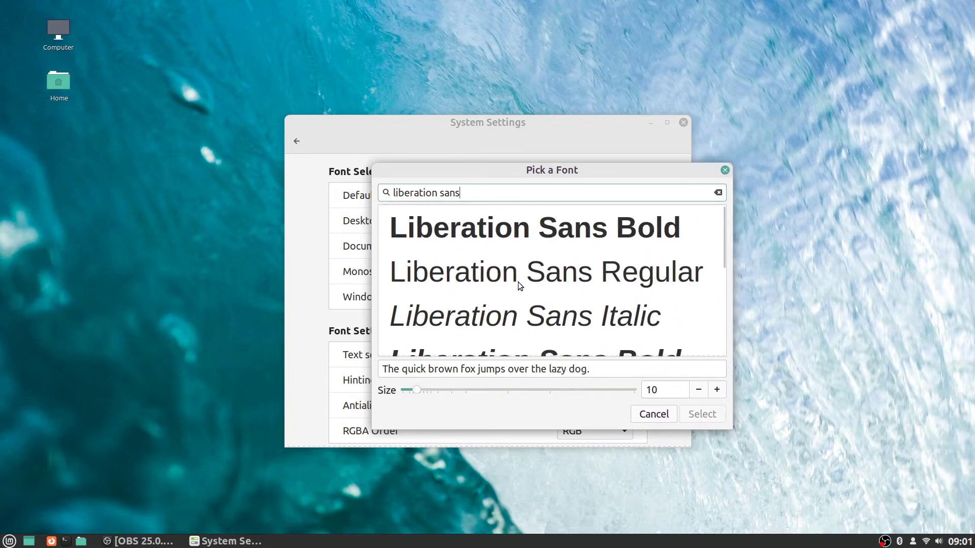
left_click(520, 280)
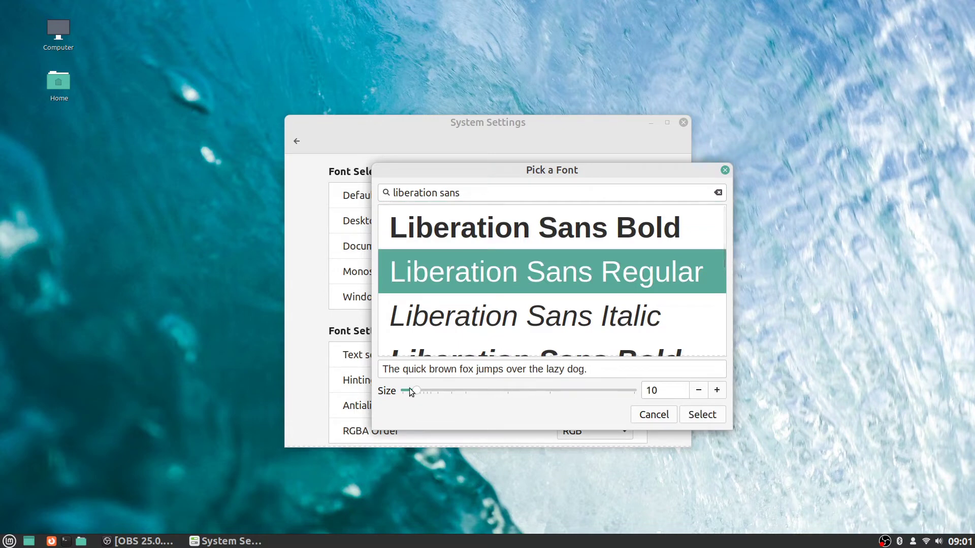
left_click(717, 391)
left_click(717, 391)
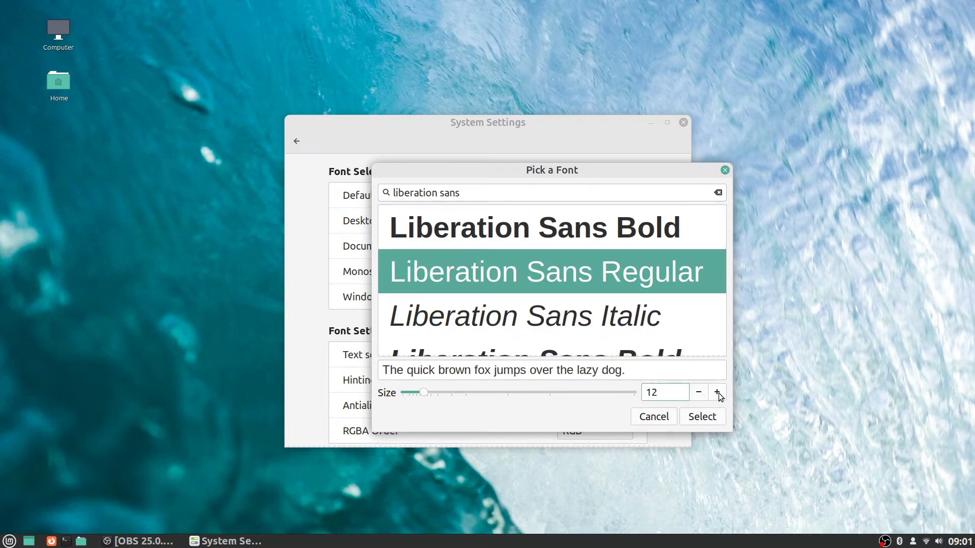
left_click(699, 392)
left_click(699, 392)
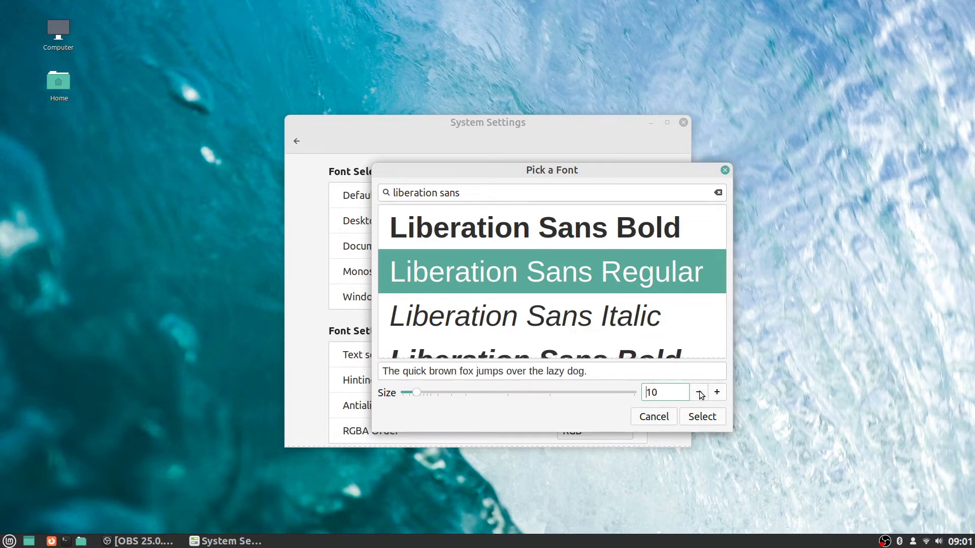
left_click(701, 422)
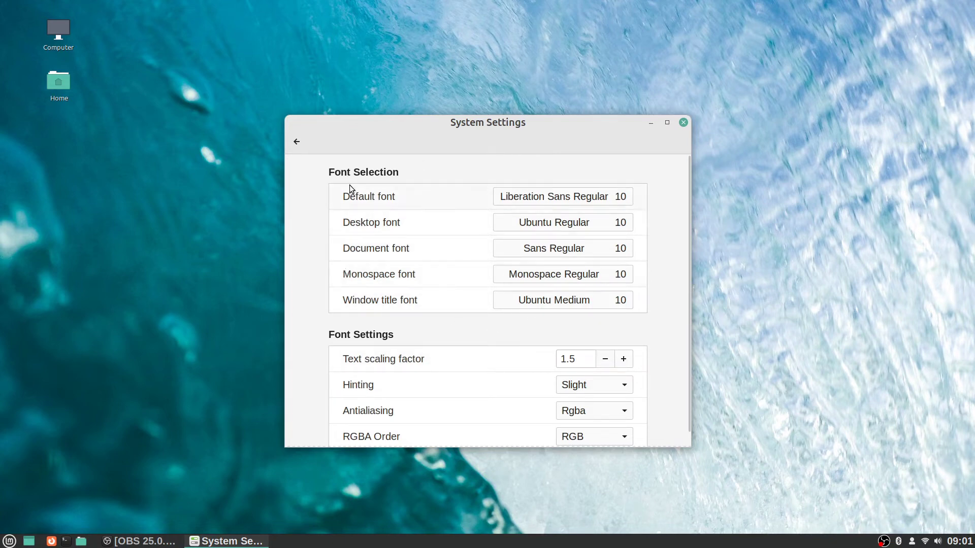
Step: Set the desktop font to Liberation Sans Regular, finding it with the search "liberation sans"
left_click(533, 226)
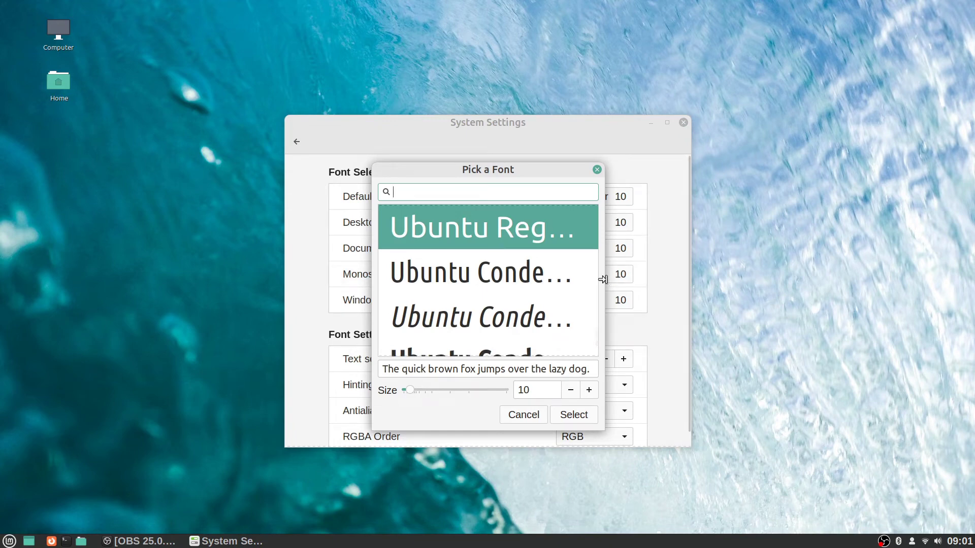
left_click_drag(604, 280, 698, 283)
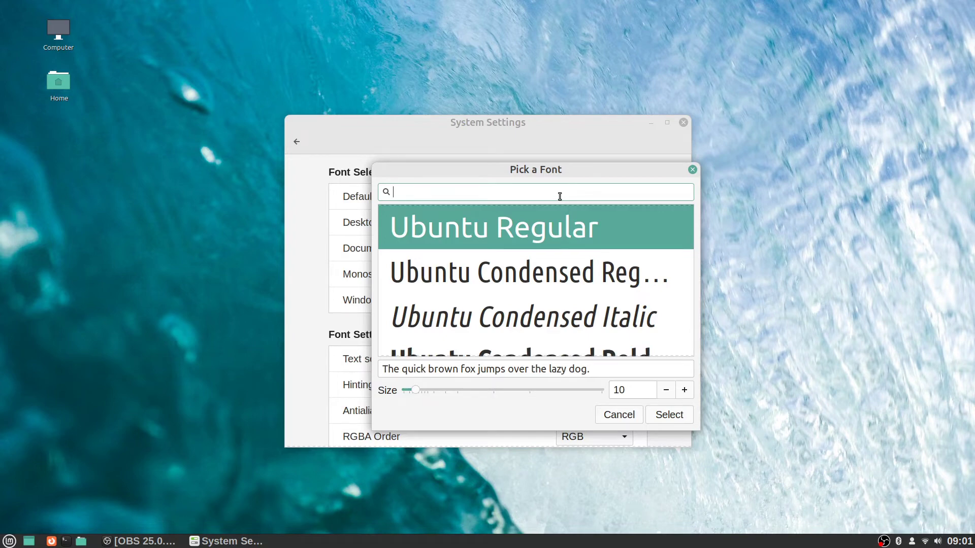
type("liber")
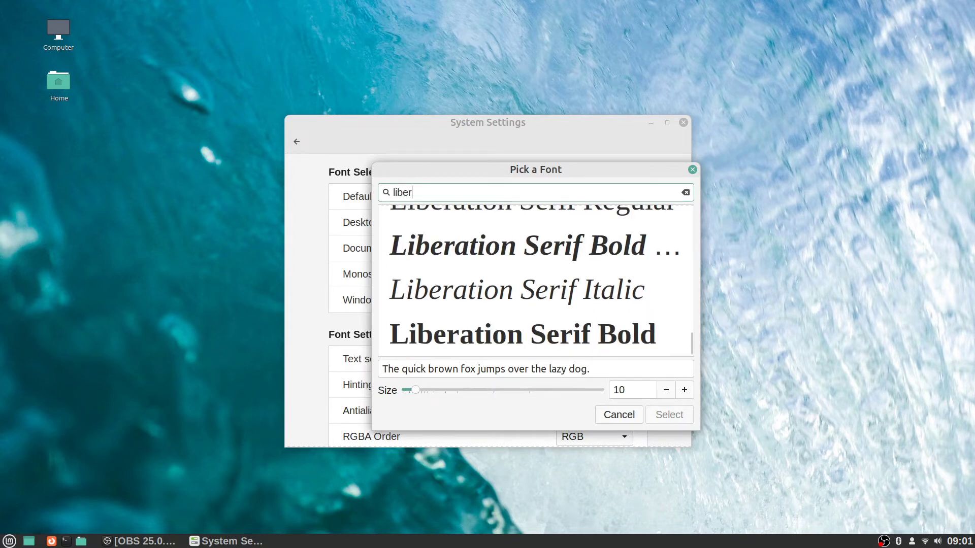
type("ation san")
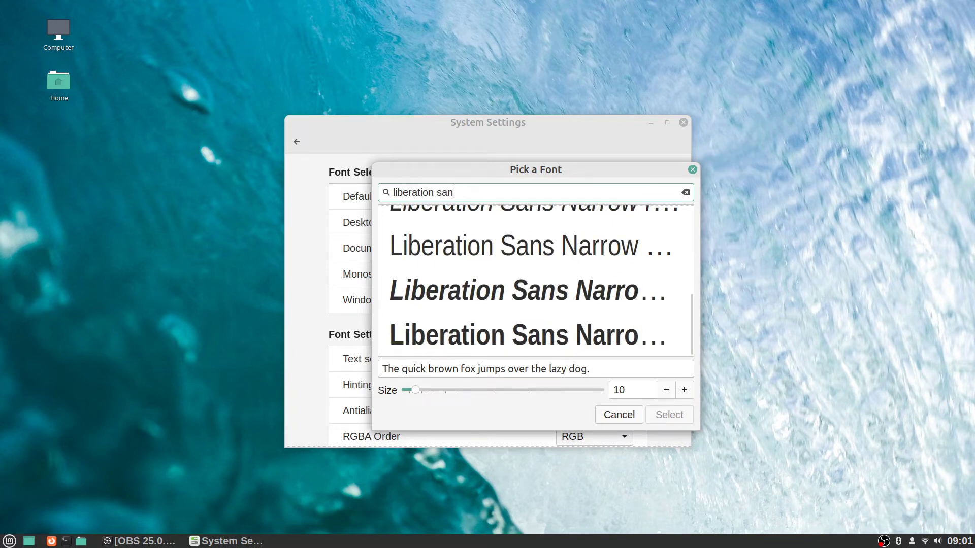
type("s")
scroll(500, 255, "up", 3)
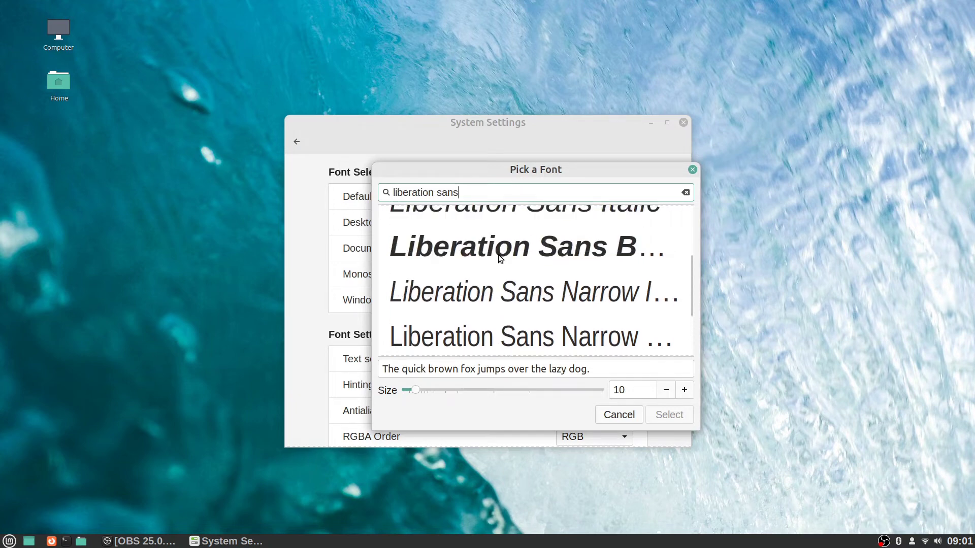
scroll(499, 258, "up", 3)
left_click(496, 274)
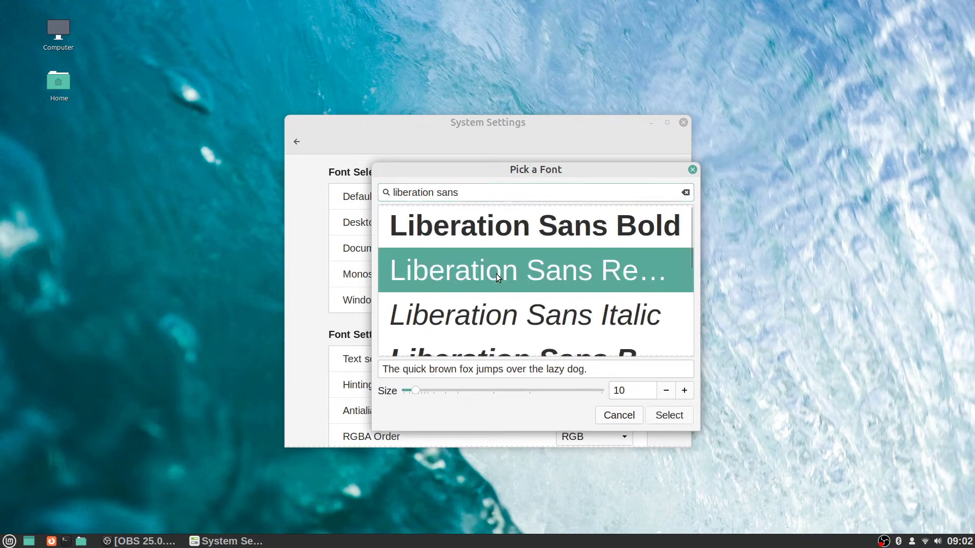
left_click(663, 415)
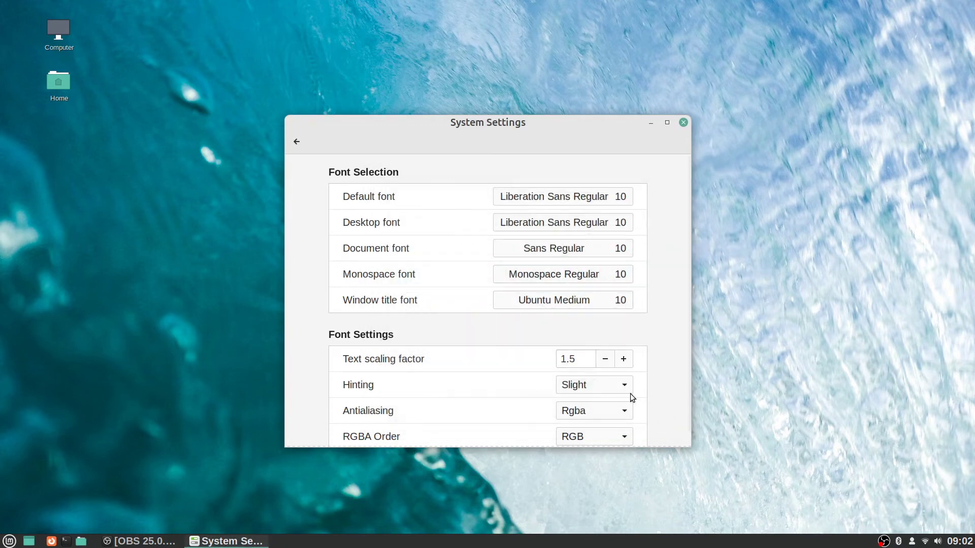
Step: Set the document font to Liberation Sans Regular, finding it with the search "liberation sans"
left_click(514, 251)
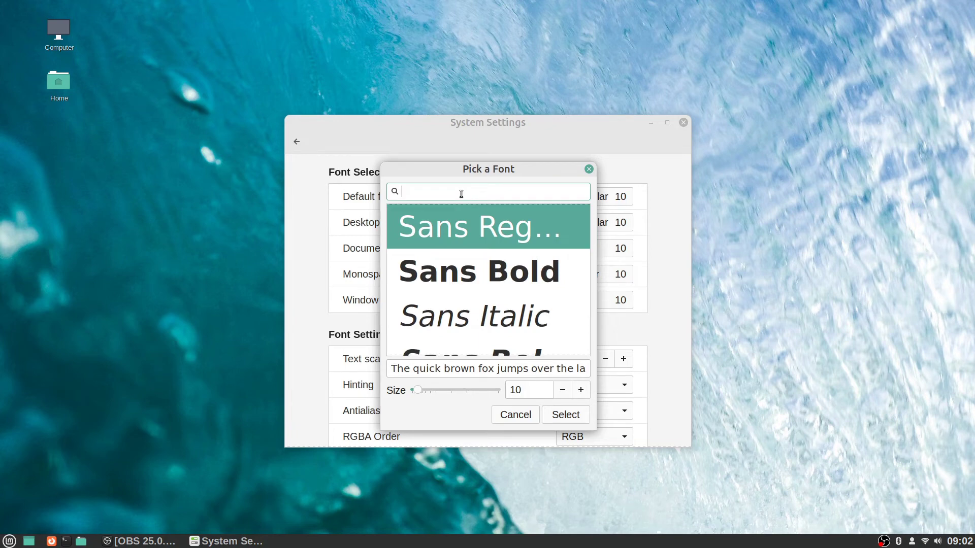
type("sa")
key("BackSpace")
key("BackSpace")
type("li")
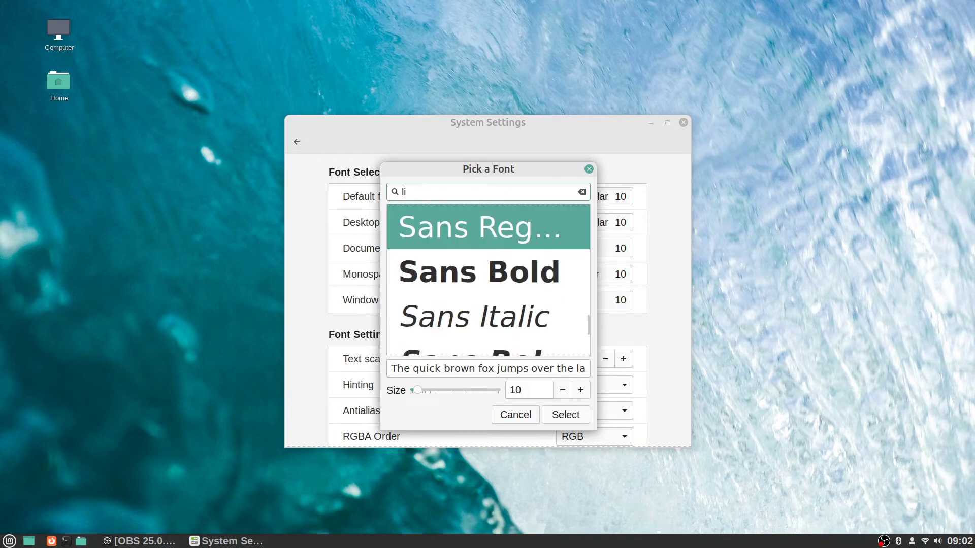
type("beration sans")
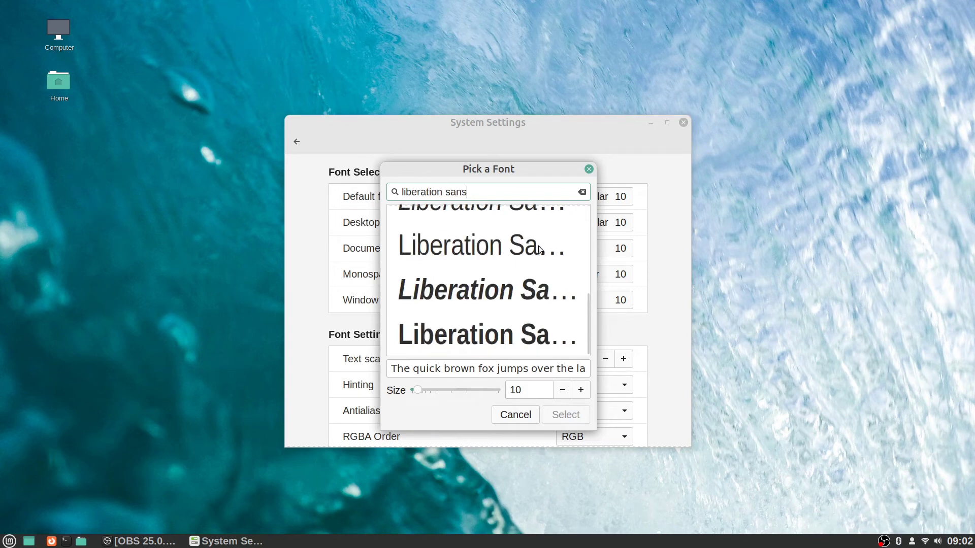
left_click_drag(594, 259, 694, 254)
scroll(477, 267, "up", 5)
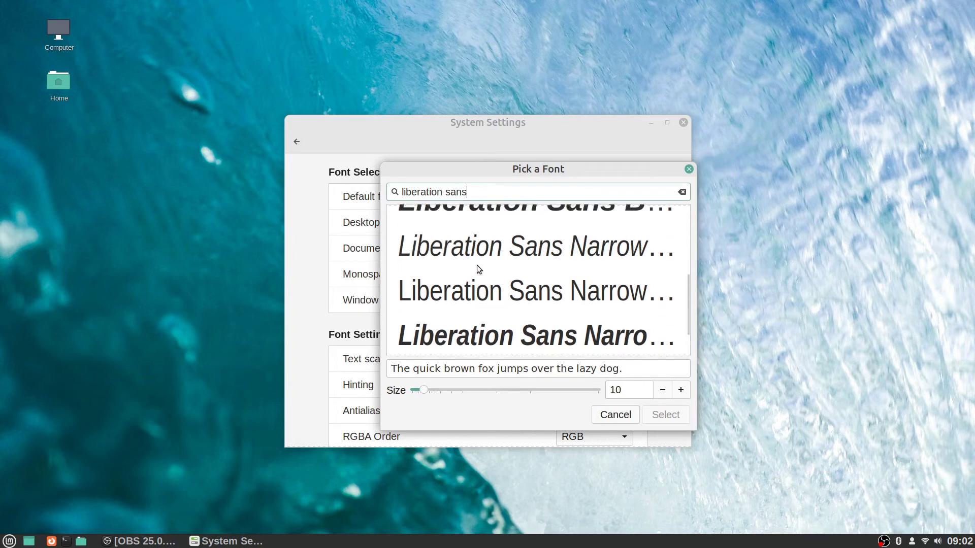
left_click(477, 269)
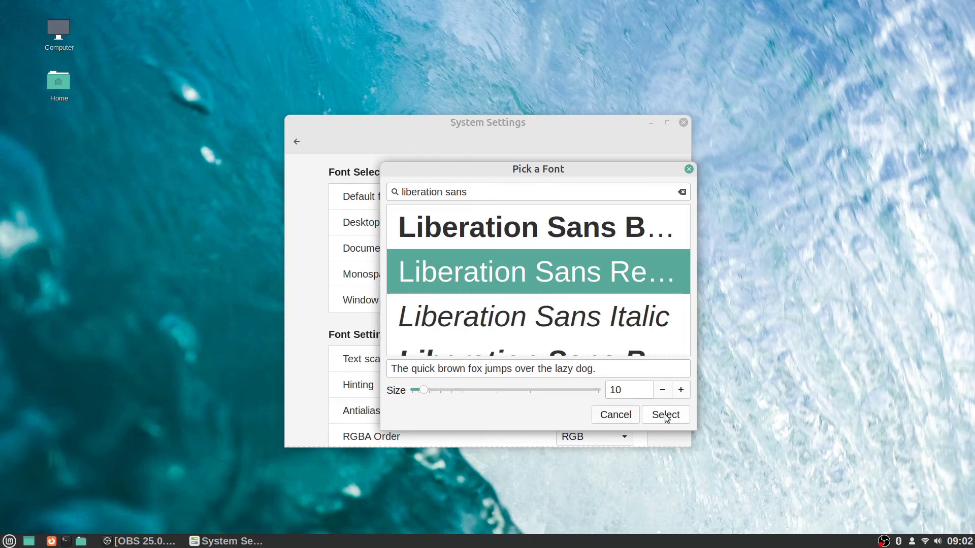
left_click(665, 415)
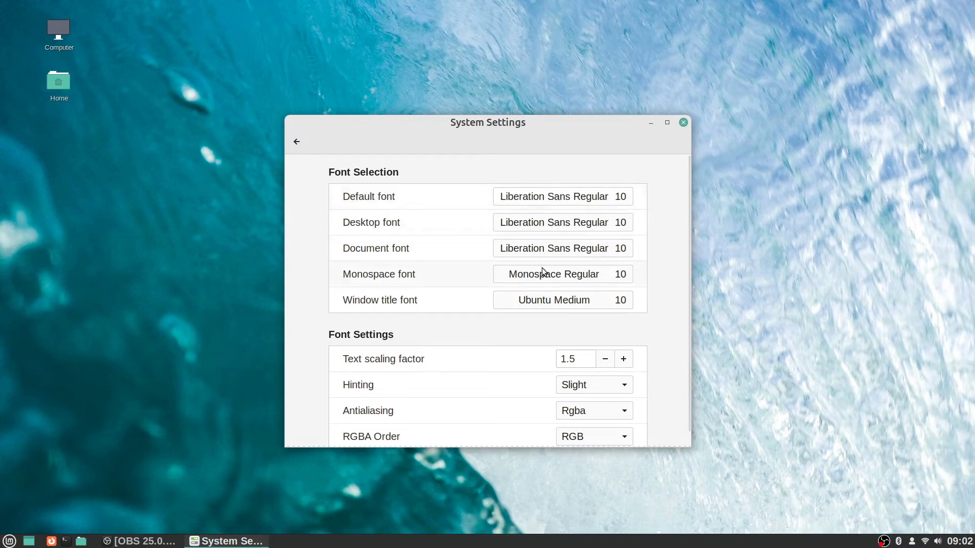
Step: Set the window title font to Liberation Sans Regular, finding it with the search "liberation sans"
left_click(535, 303)
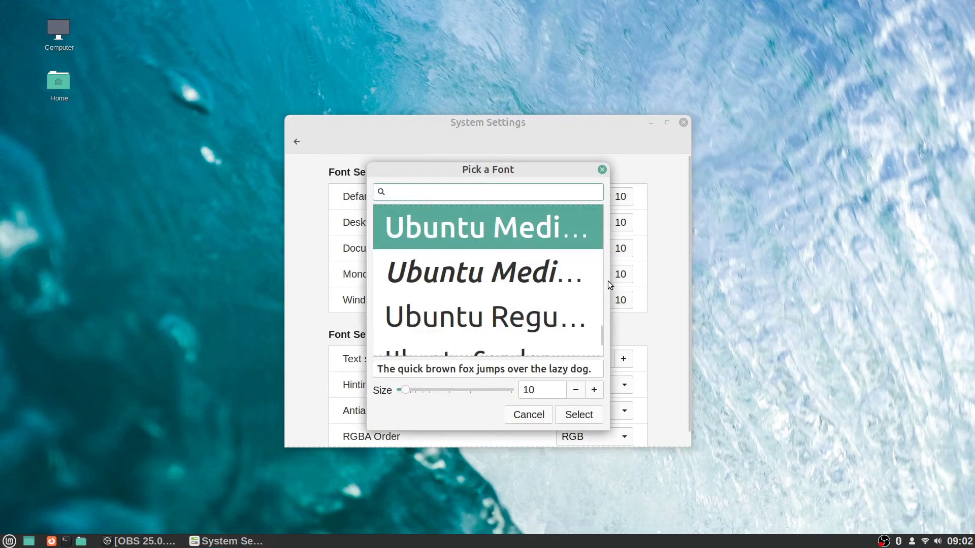
left_click_drag(608, 281, 682, 258)
left_click(447, 191)
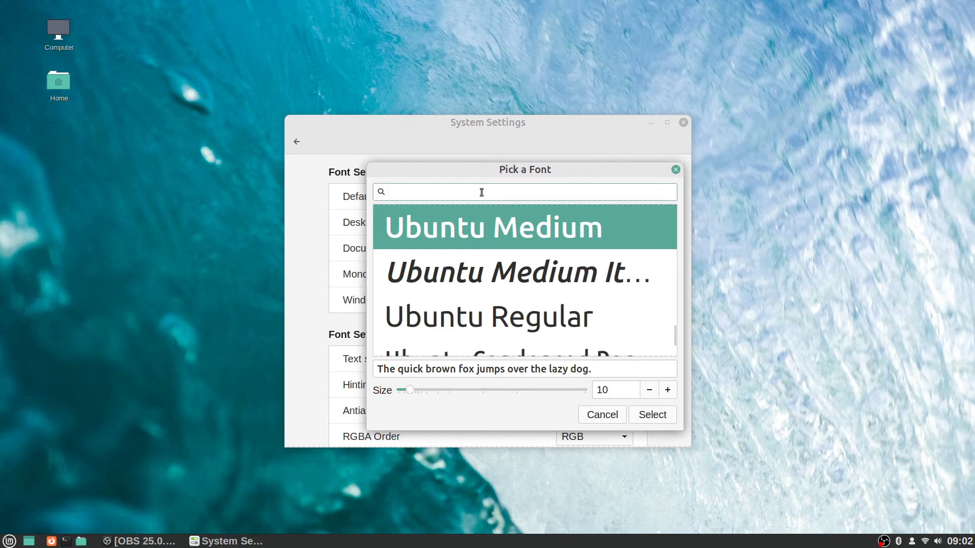
type("libet")
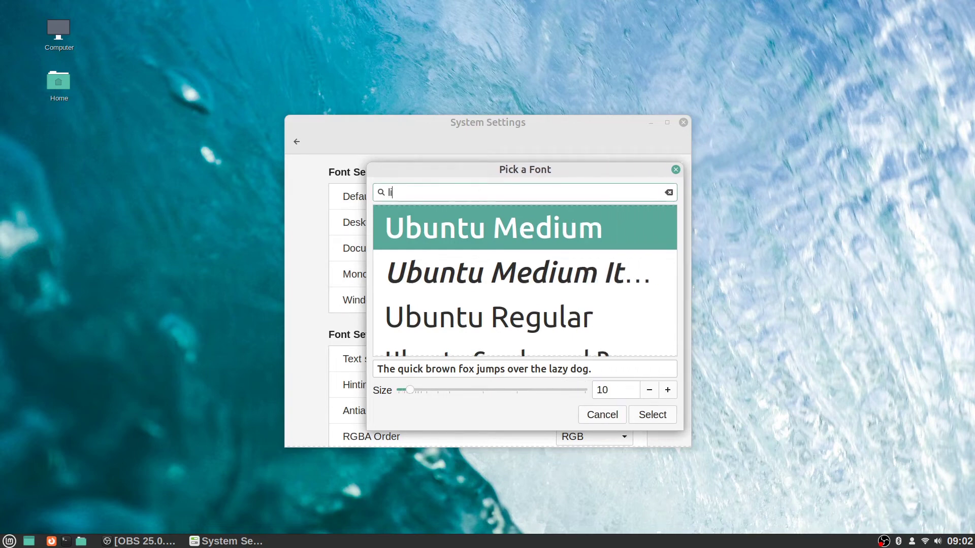
key("BackSpace")
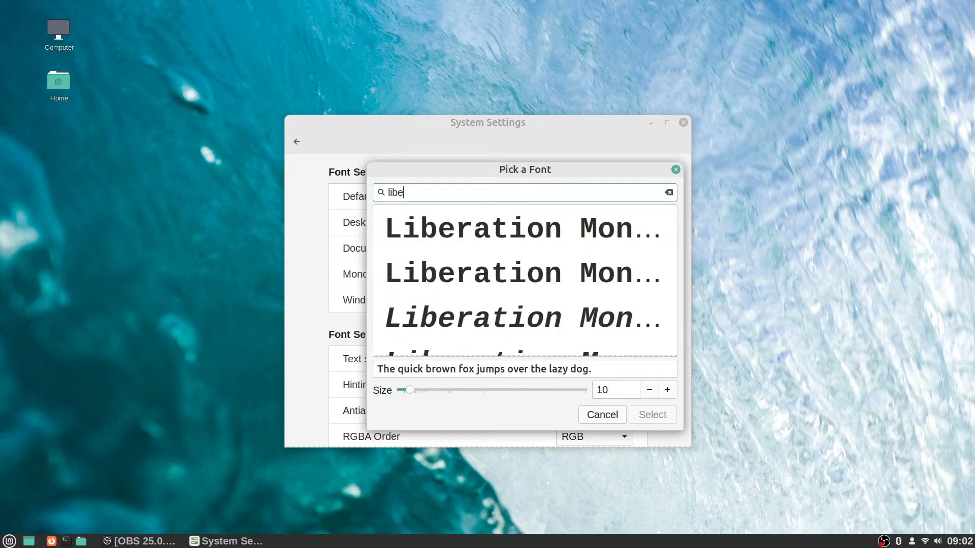
type("ration sans")
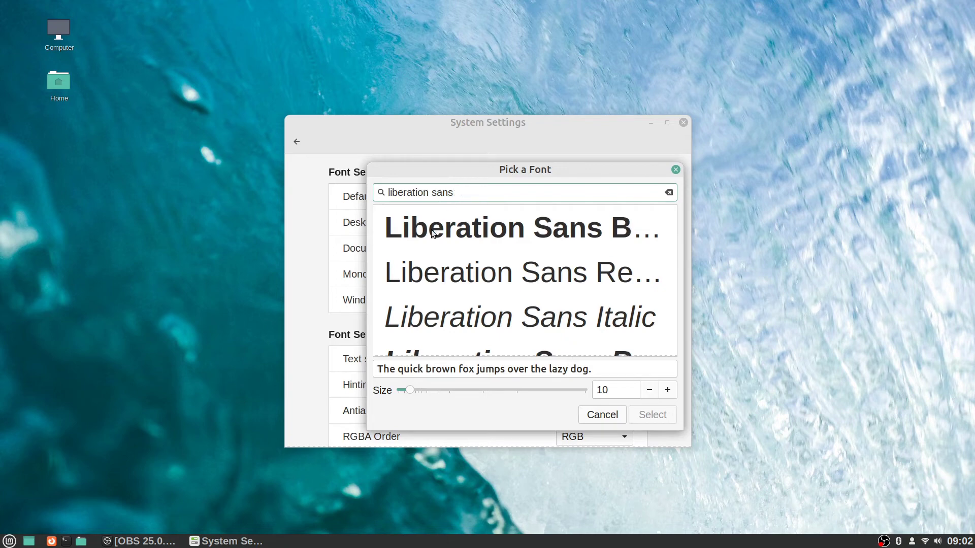
left_click(467, 279)
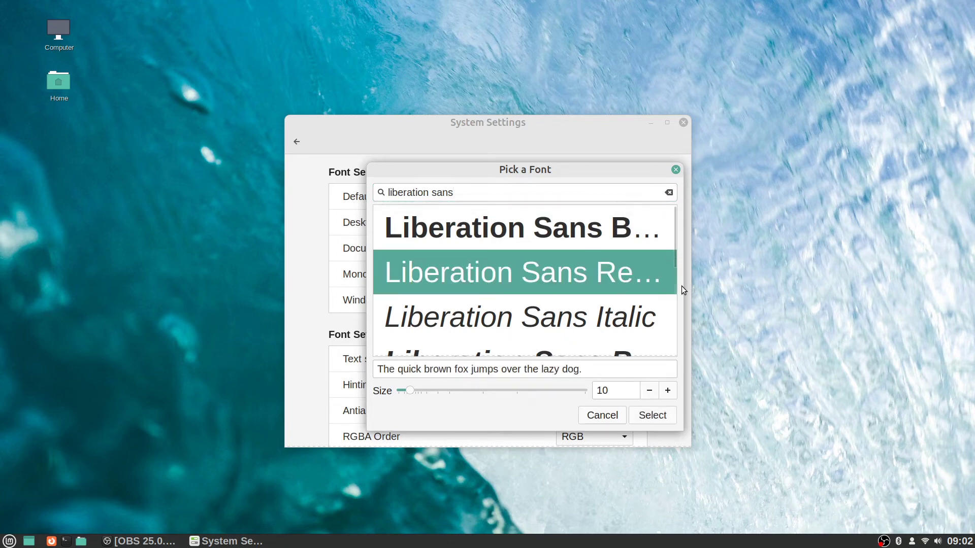
left_click_drag(682, 284, 780, 288)
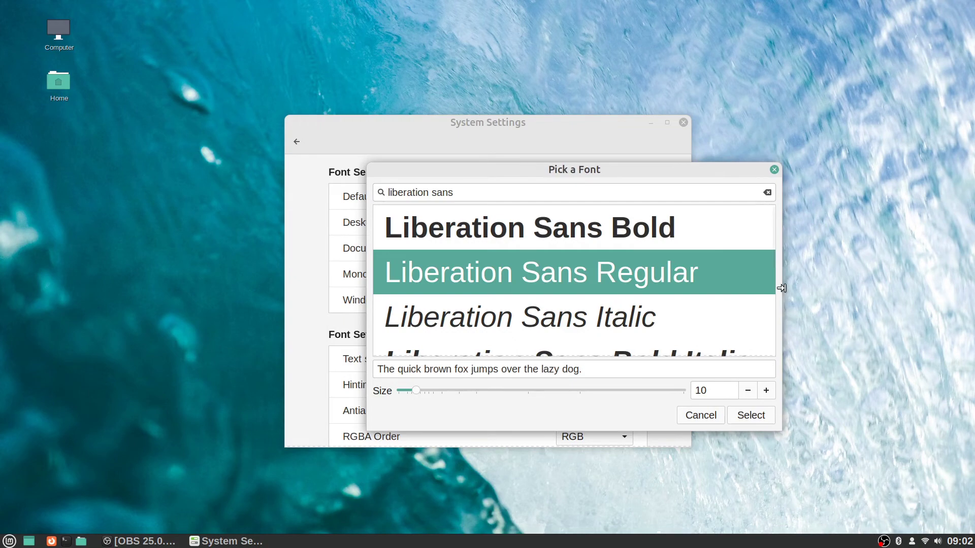
left_click(749, 417)
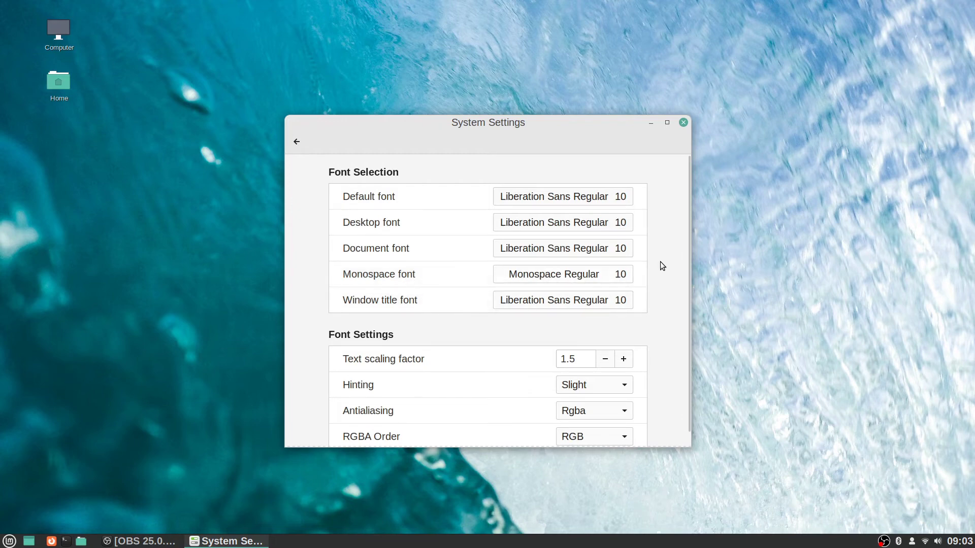
Step: Increase the window title font size to 14
left_click(562, 303)
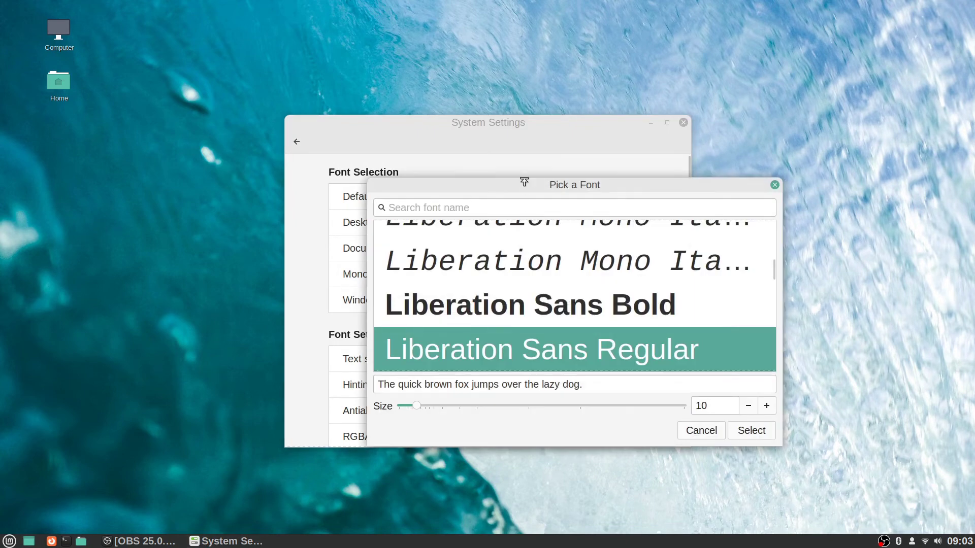
left_click_drag(524, 181, 441, 153)
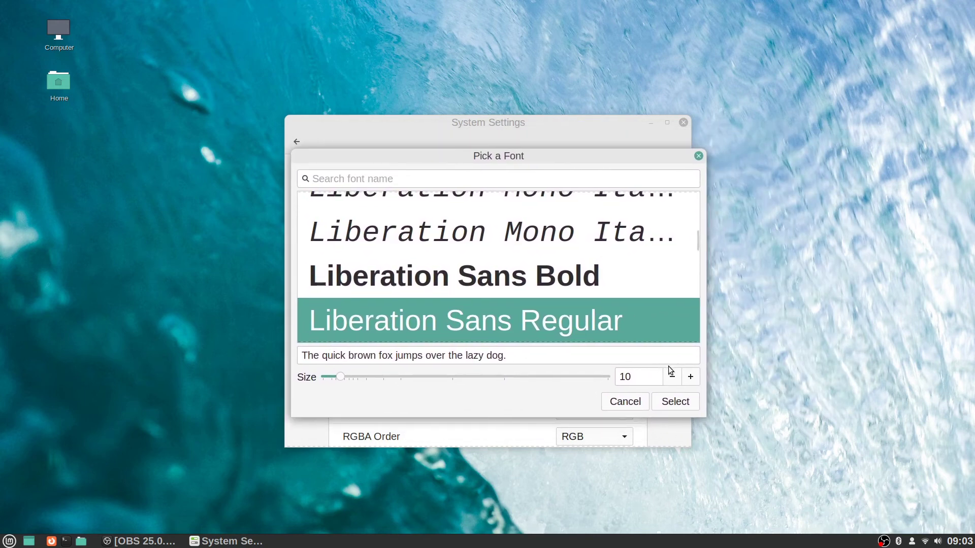
left_click(689, 382)
left_click(690, 381)
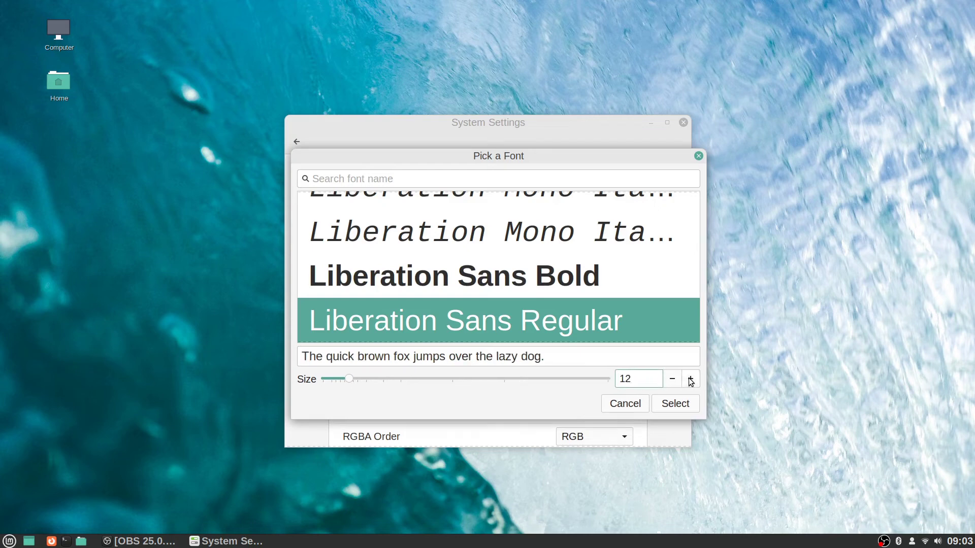
left_click(690, 380)
left_click(690, 382)
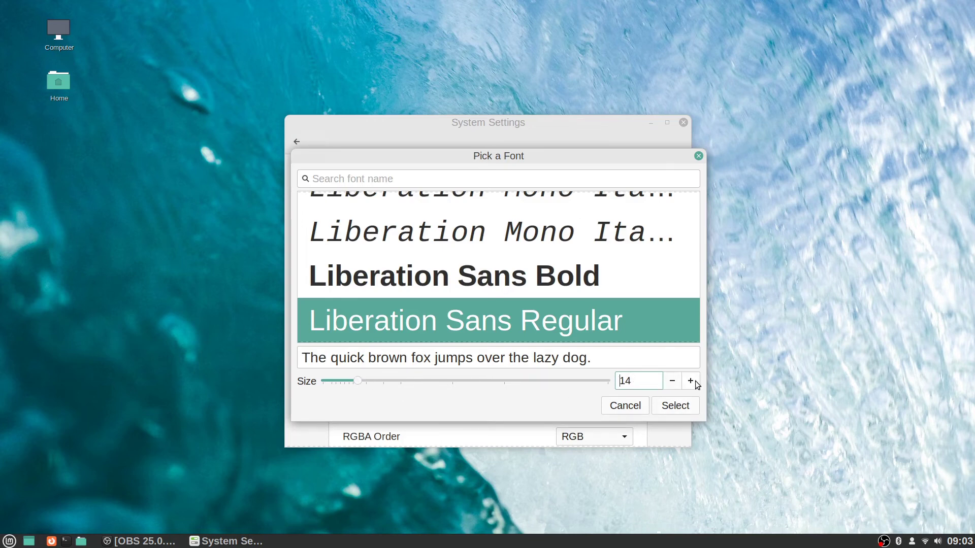
left_click(681, 406)
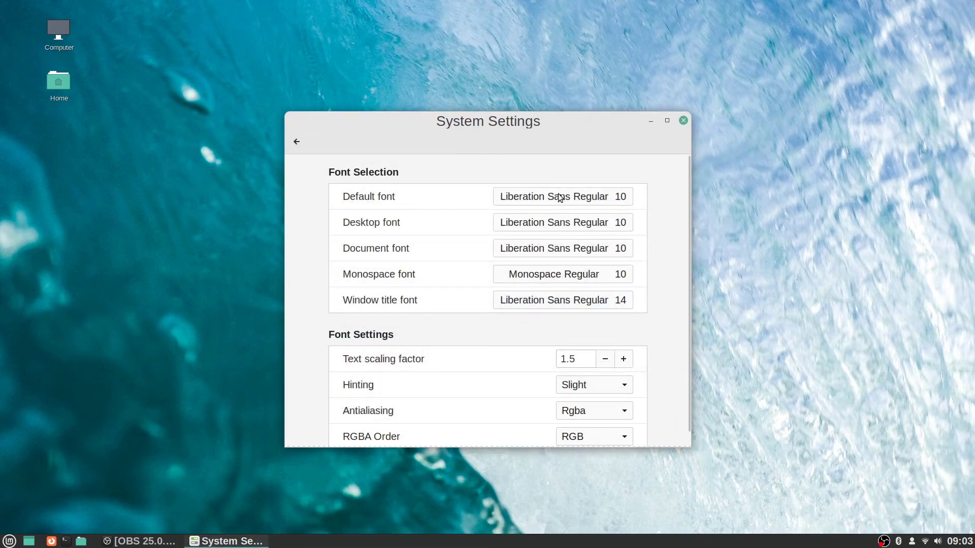
Step: Increase the window title font size further to 16
left_click(569, 299)
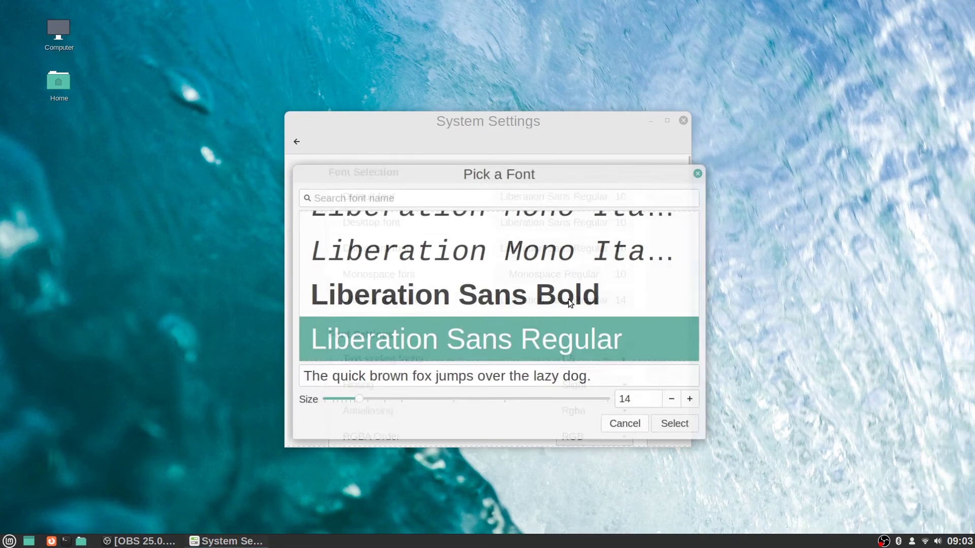
left_click(691, 400)
left_click(691, 401)
left_click(675, 427)
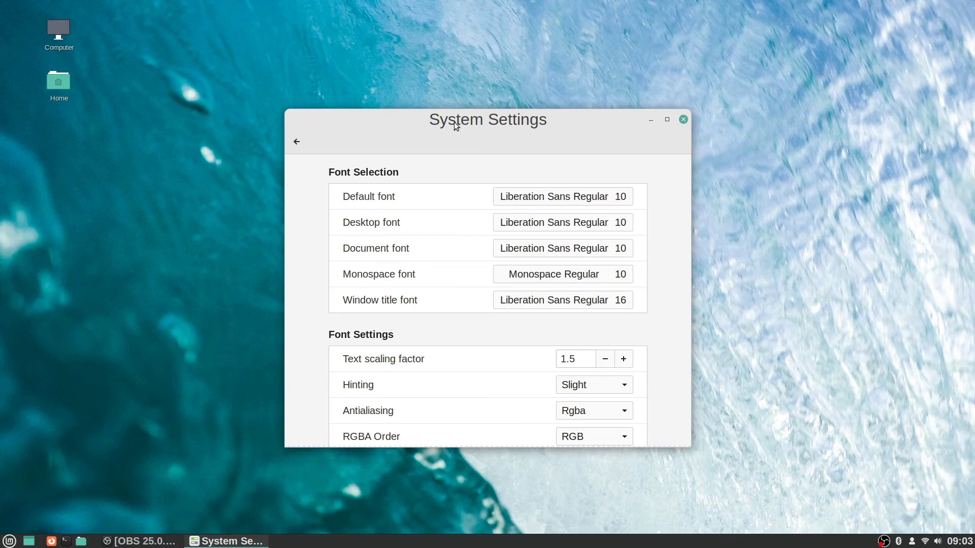
Step: Make the System Settings window taller so all font settings fit, and move it higher on the desktop
mouse_move(459, 121)
left_mouse_down()
mouse_move(419, 70)
mouse_move(465, 111)
mouse_move(456, 106)
mouse_move(457, 117)
left_mouse_up()
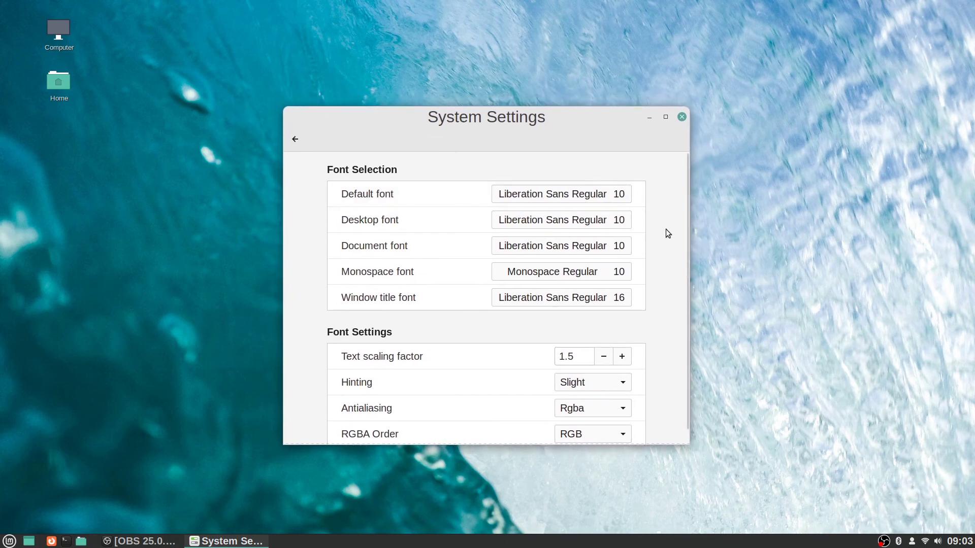
scroll(666, 230, "down", 1)
scroll(665, 229, "up", 1)
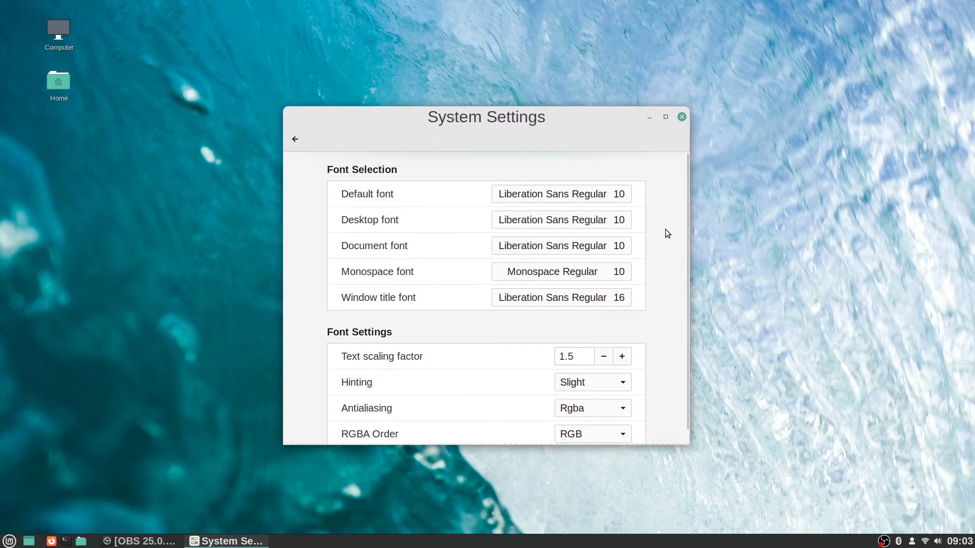
scroll(667, 232, "down", 1)
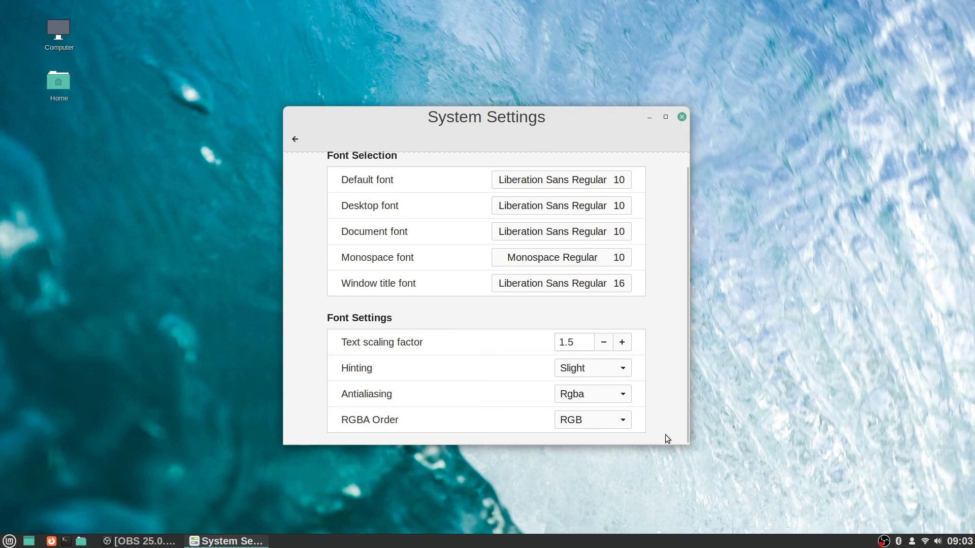
left_click_drag(667, 444, 667, 463)
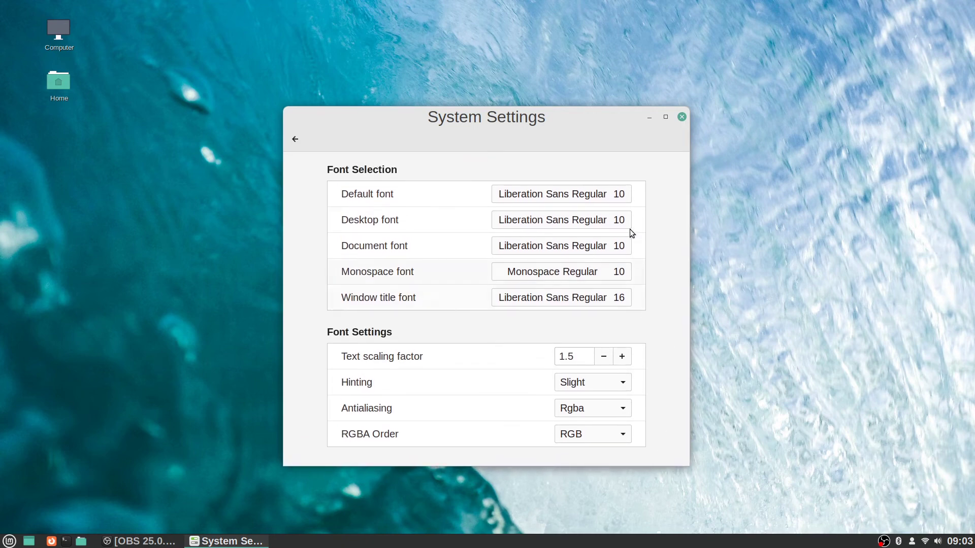
left_click_drag(558, 117, 556, 88)
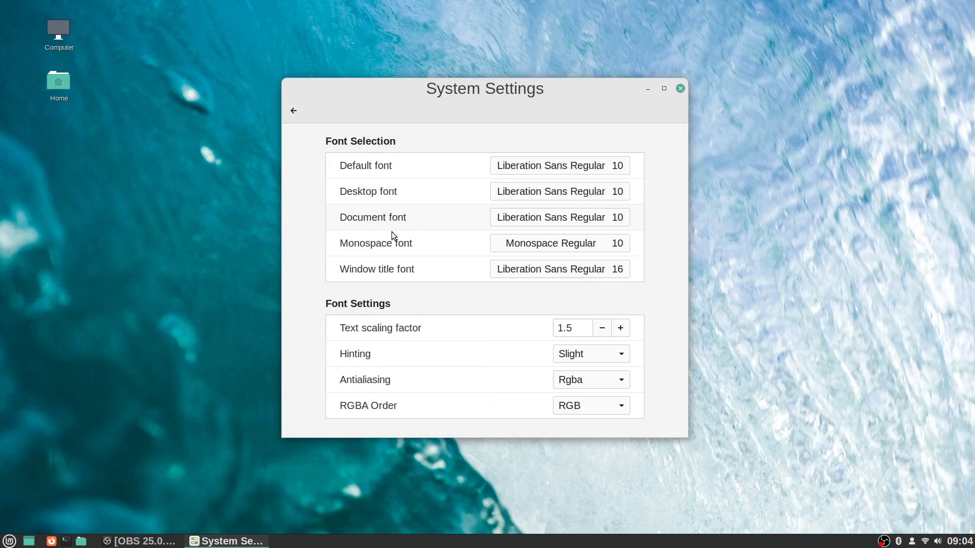
Step: Set the desktop font size to 15 and return to the overview of all system settings
left_click(603, 195)
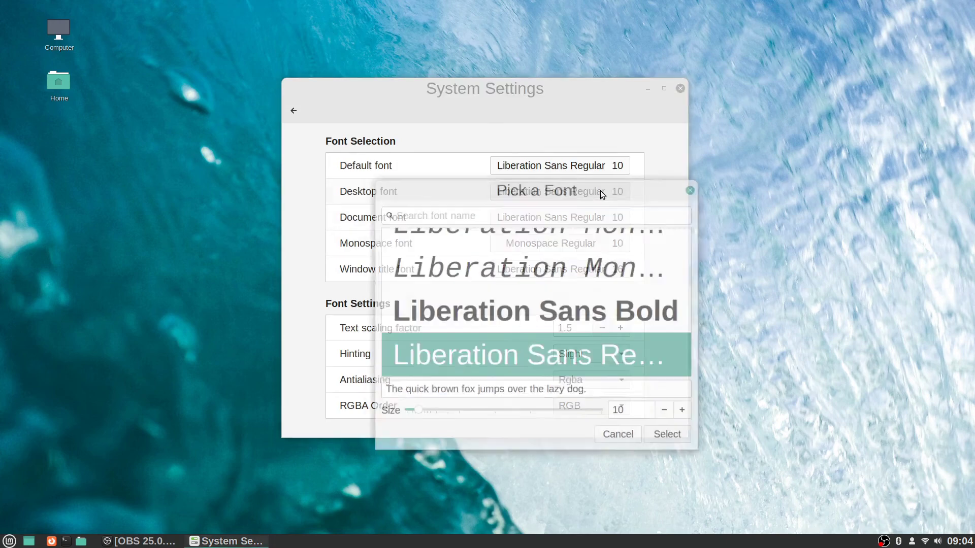
left_click(684, 413)
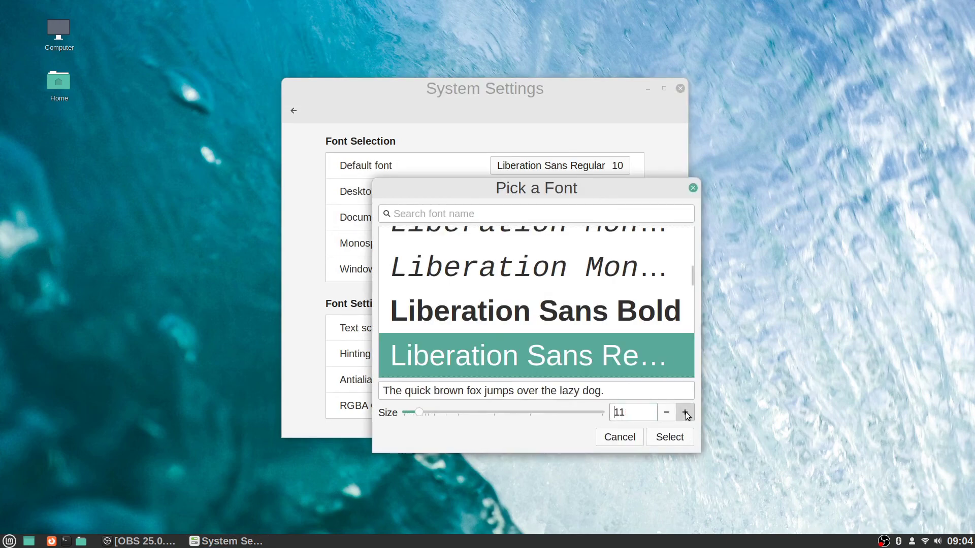
left_click(685, 414)
left_click(685, 415)
left_click(685, 415)
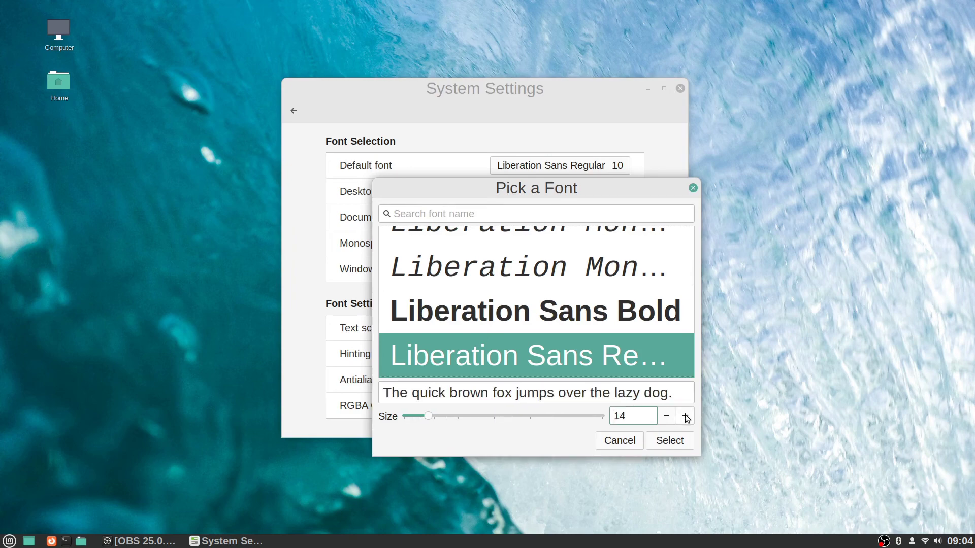
left_click(687, 422)
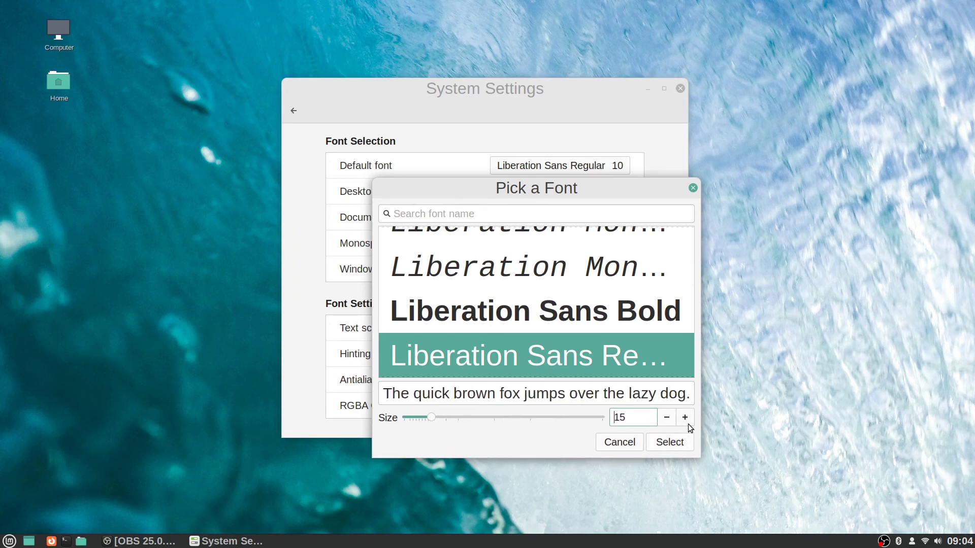
left_click(678, 446)
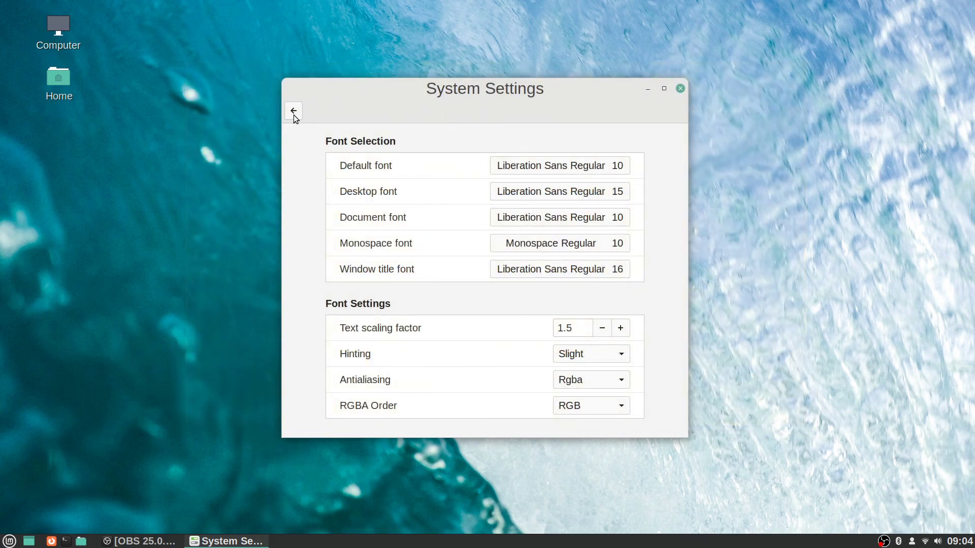
left_click(294, 113)
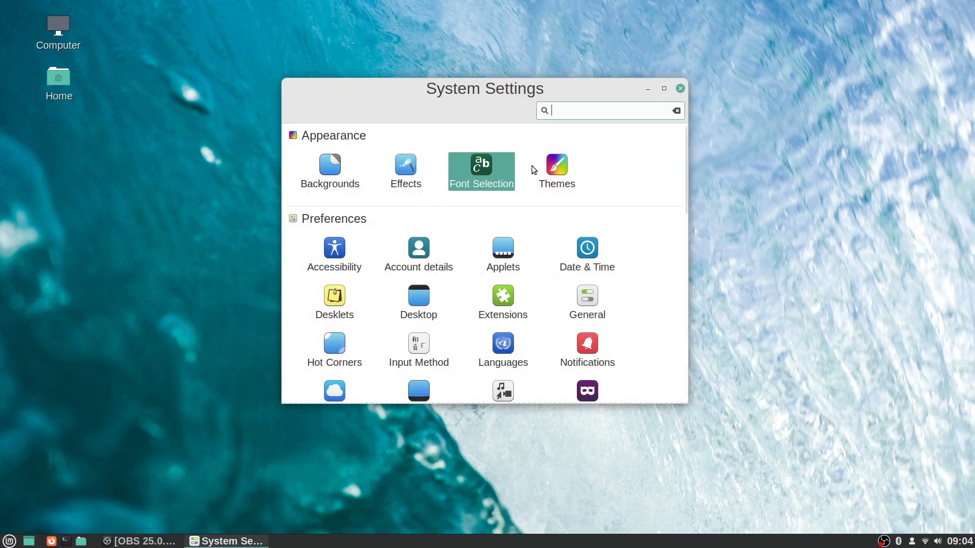